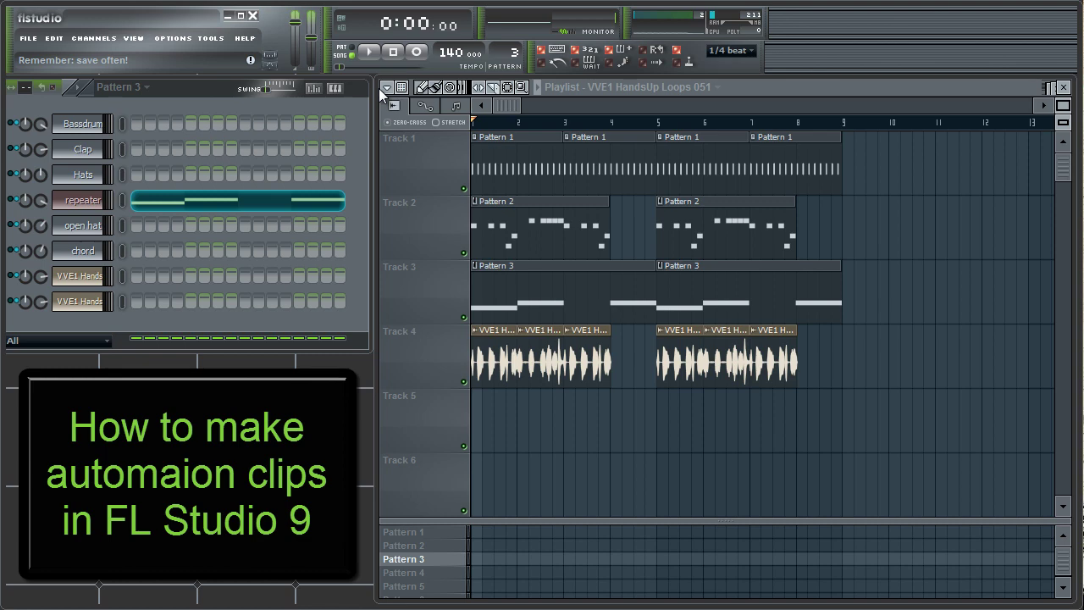
- Play the song through once, then open the first VVE1 loop channel's settings
click(370, 52)
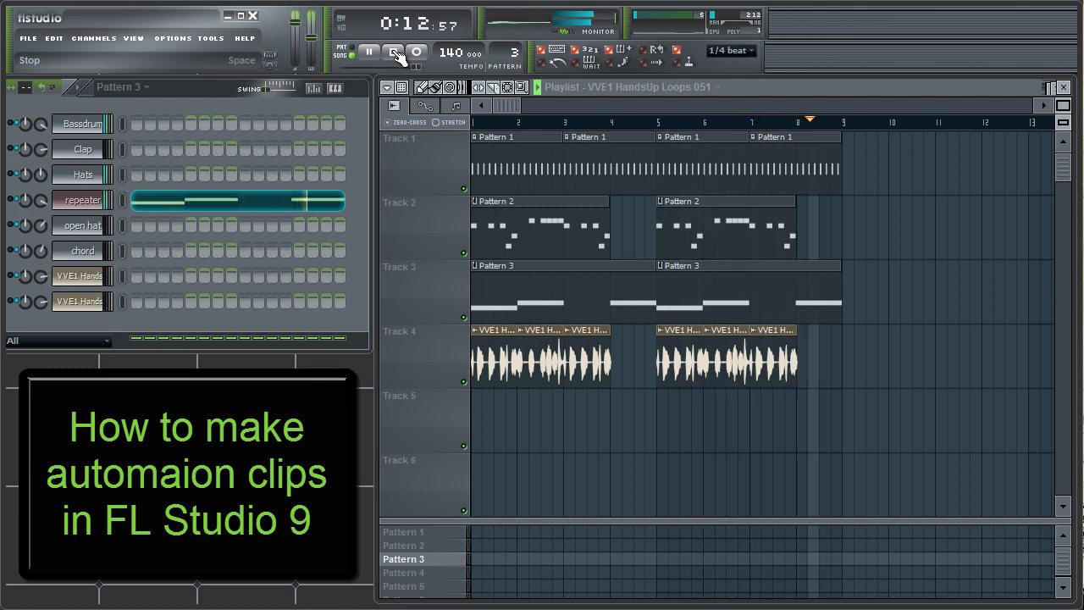
click(396, 54)
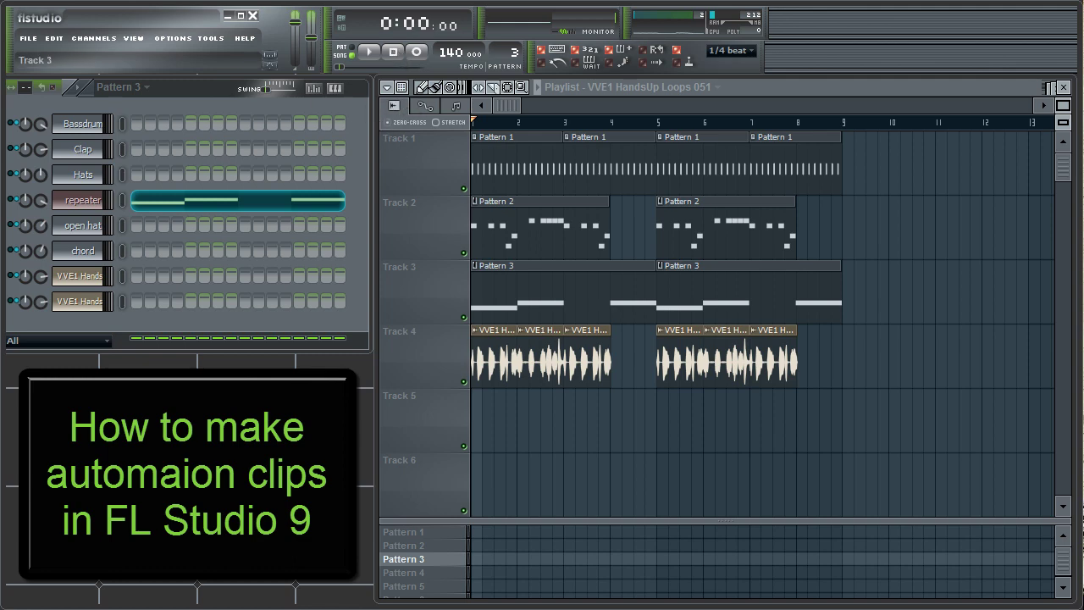
click(80, 276)
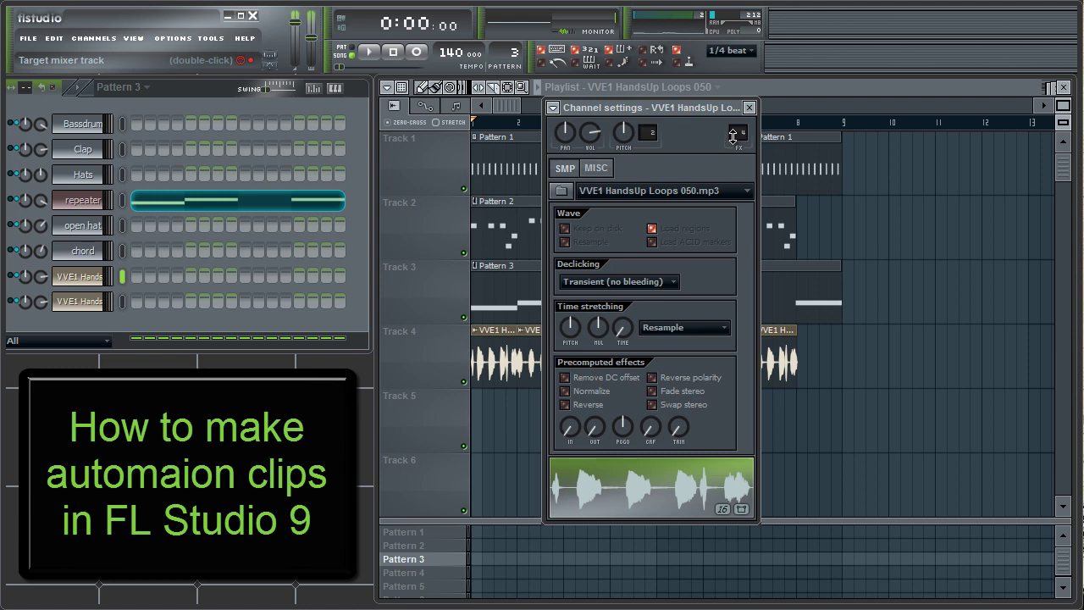
click(85, 276)
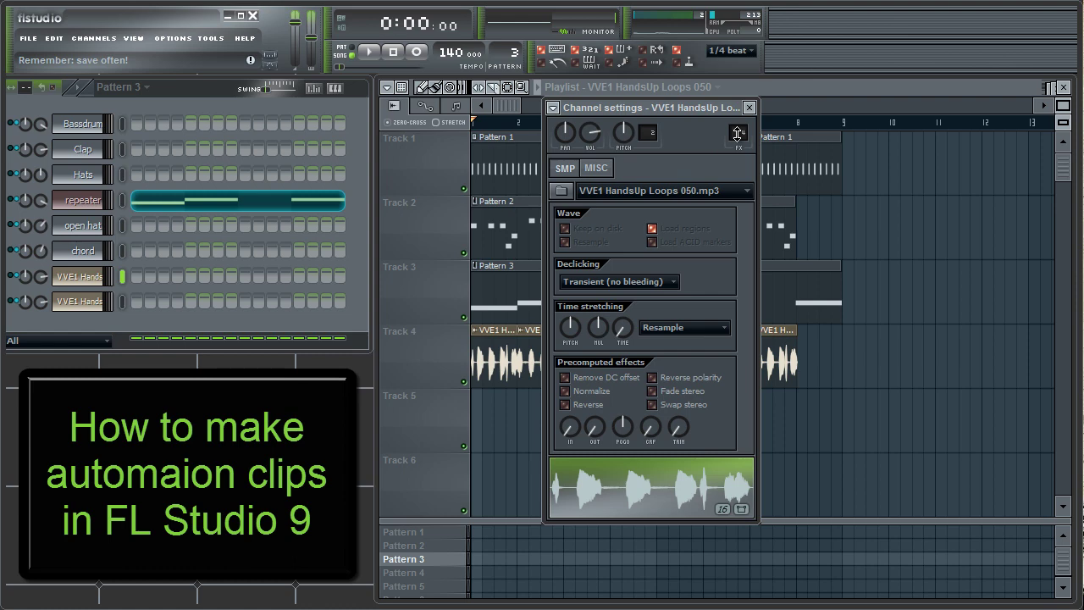
- Check the second VVE1 channel's FX routing, close Channel settings, and open the mixer at Insert 4
click(89, 302)
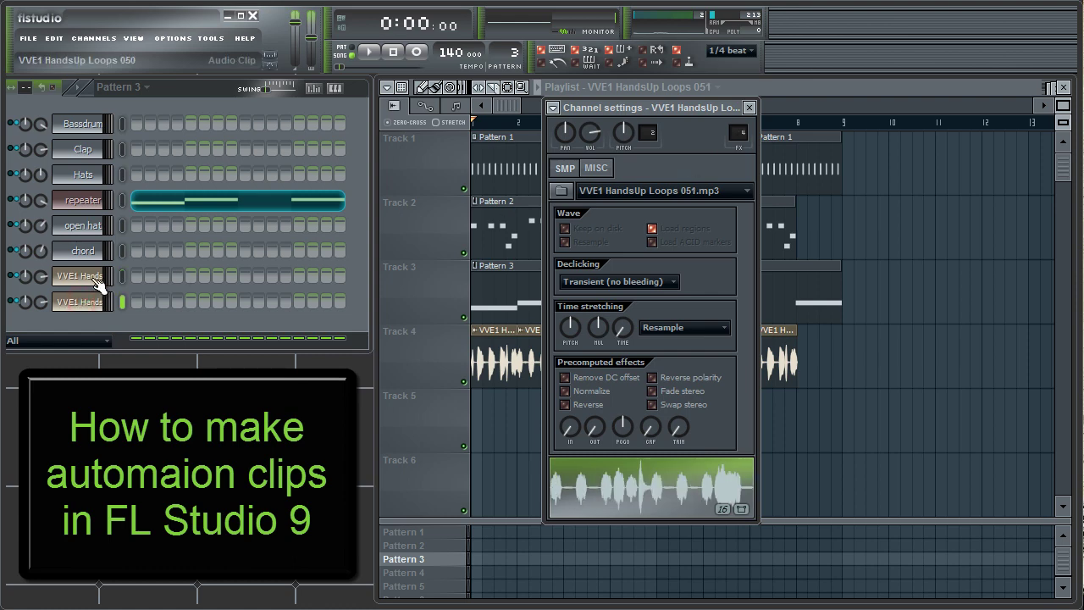
click(92, 278)
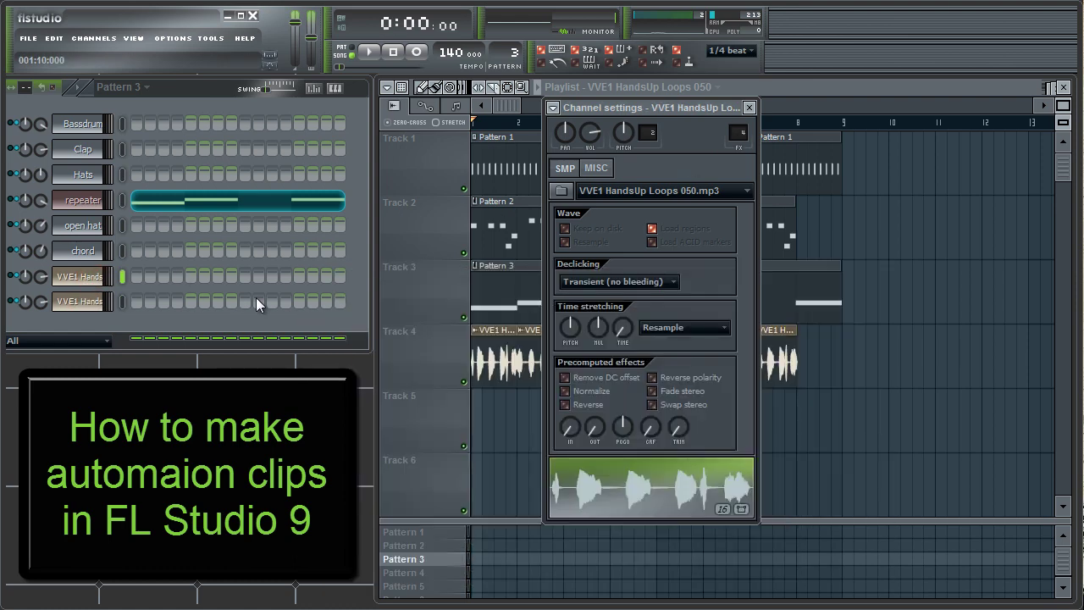
click(749, 108)
key(F9)
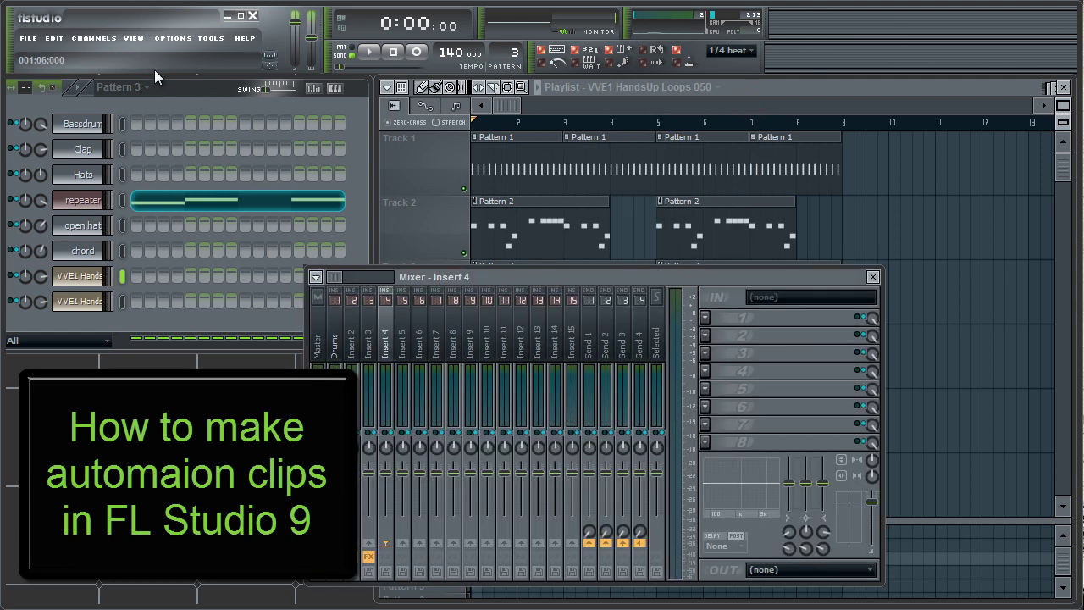
- Move the mixer aside and create an 'Insert 4 - Panning envelope' automation clip on Track 5
click(133, 38)
click(137, 36)
drag(569, 276, 318, 71)
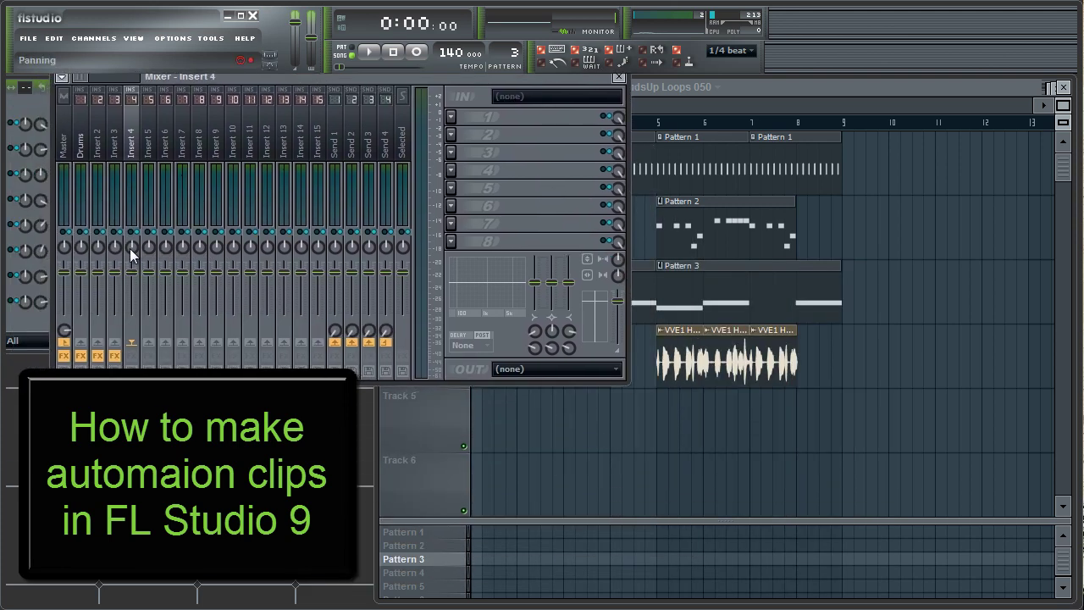
right_click(131, 246)
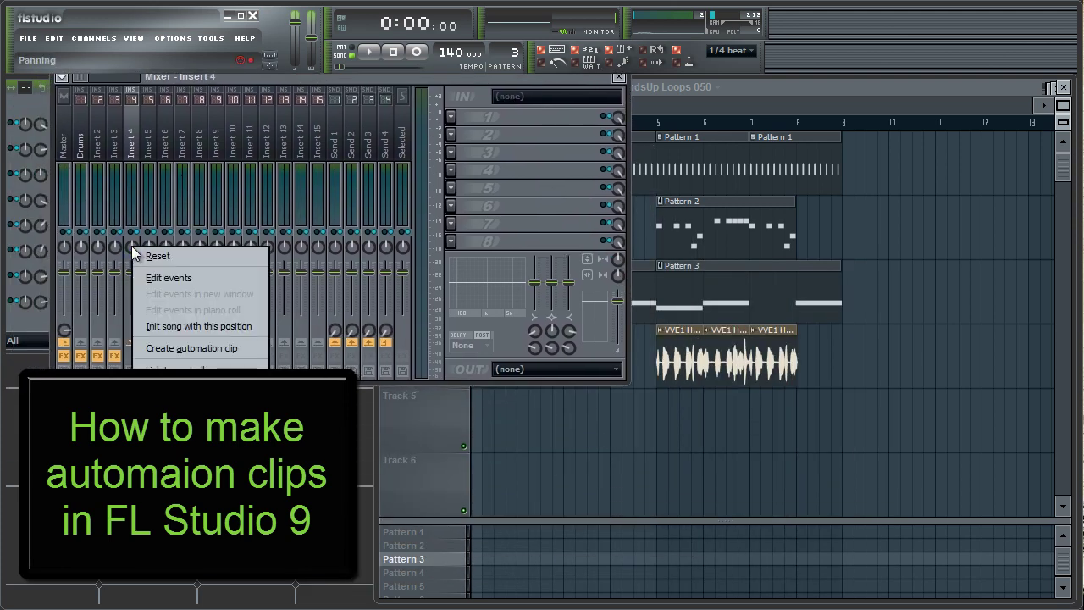
click(205, 347)
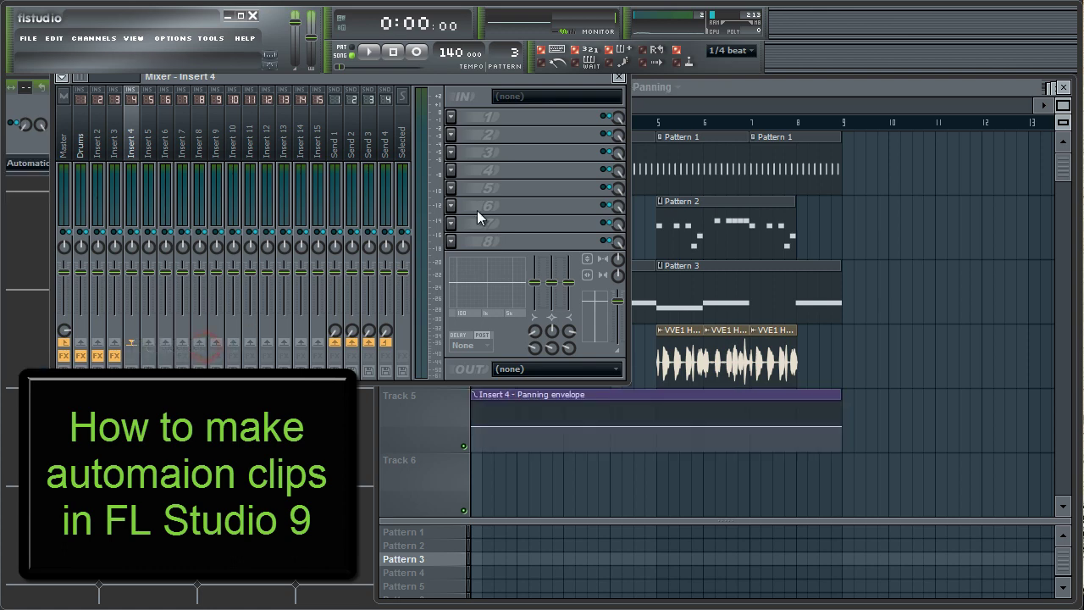
- Zigzag the Track 5 panning envelope: start ~7%, 100% near bar 4, 0% near bar 5, 80% at end
click(623, 80)
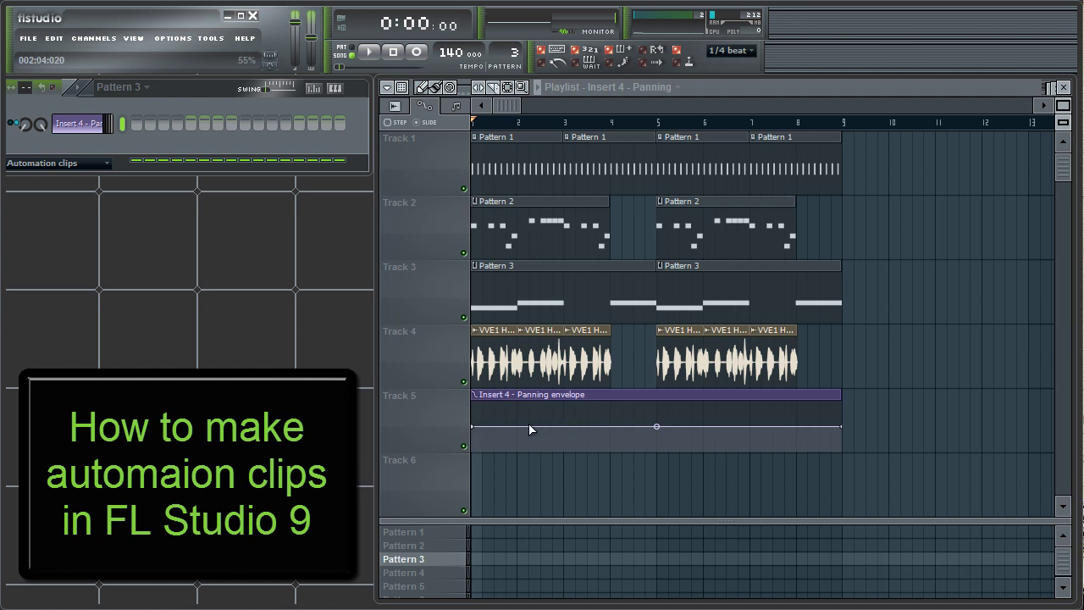
right_click(614, 426)
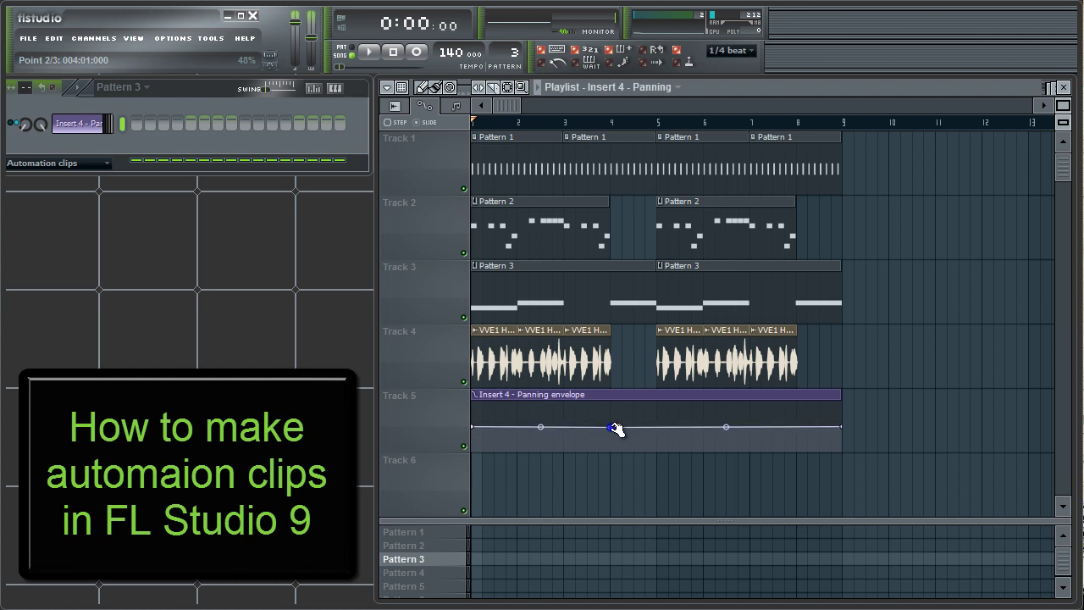
drag(616, 429, 616, 427)
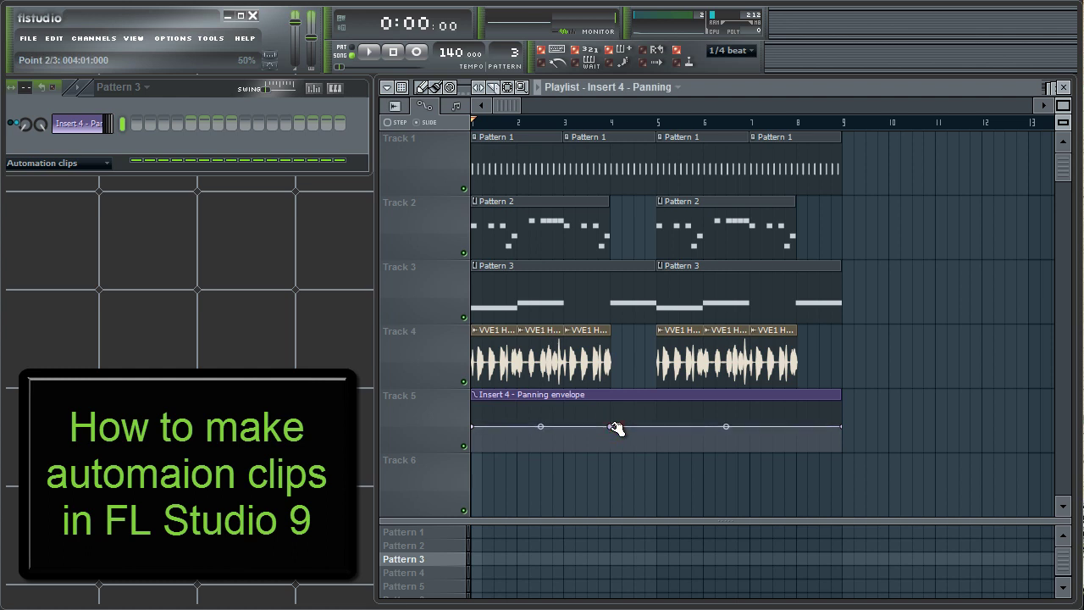
right_click(658, 427)
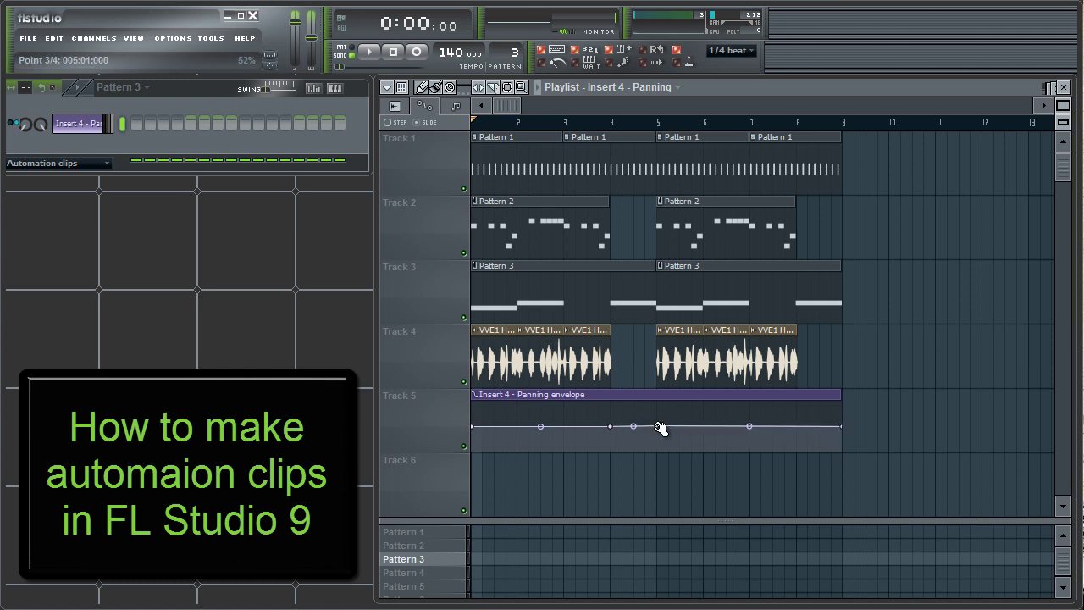
drag(660, 428, 662, 454)
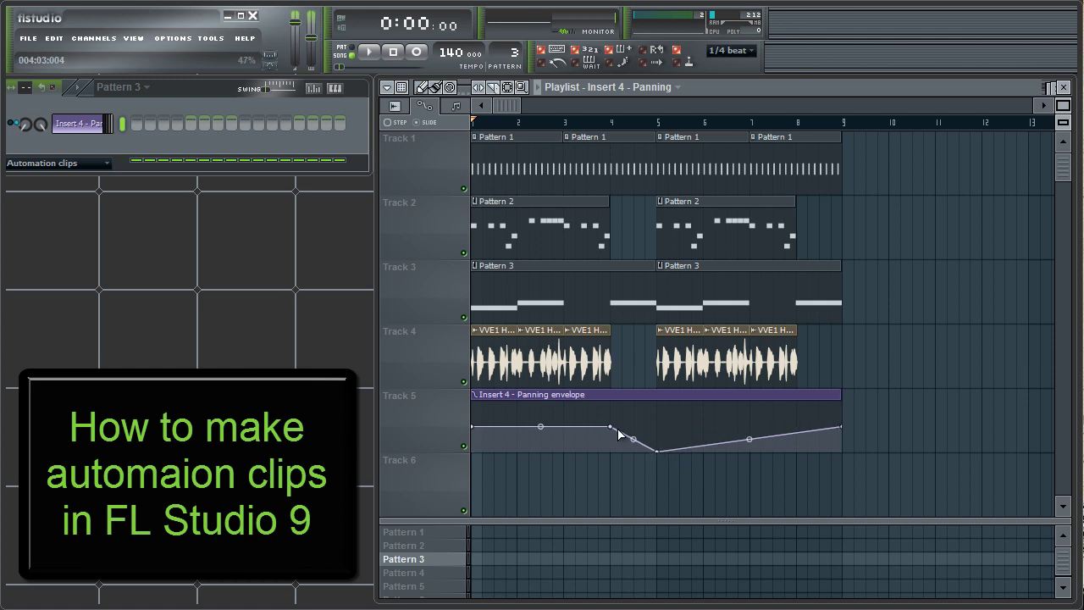
drag(610, 429, 612, 401)
drag(473, 426, 476, 449)
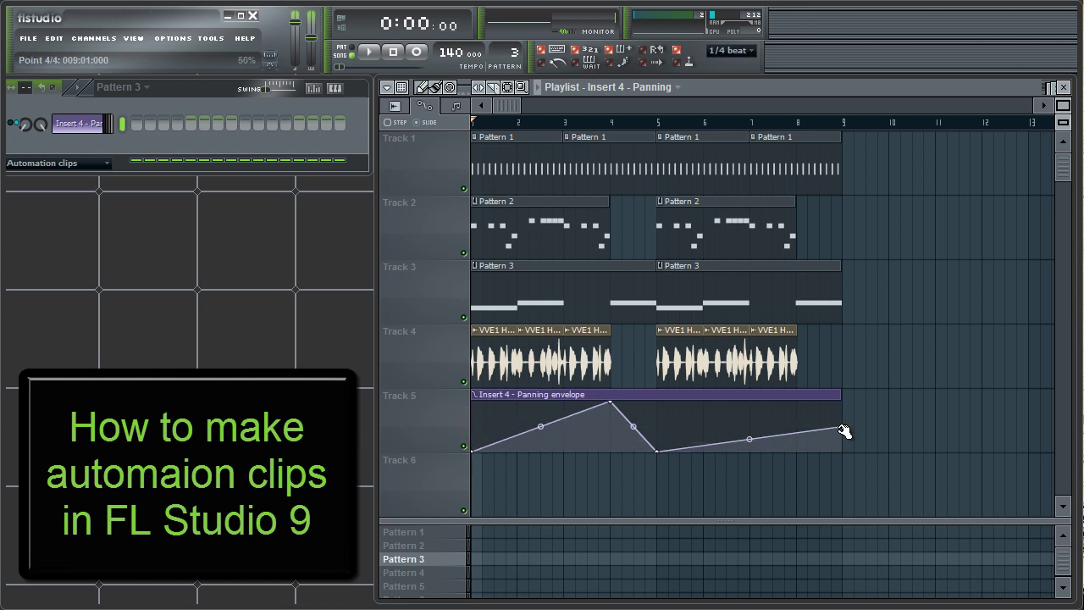
drag(842, 427, 843, 399)
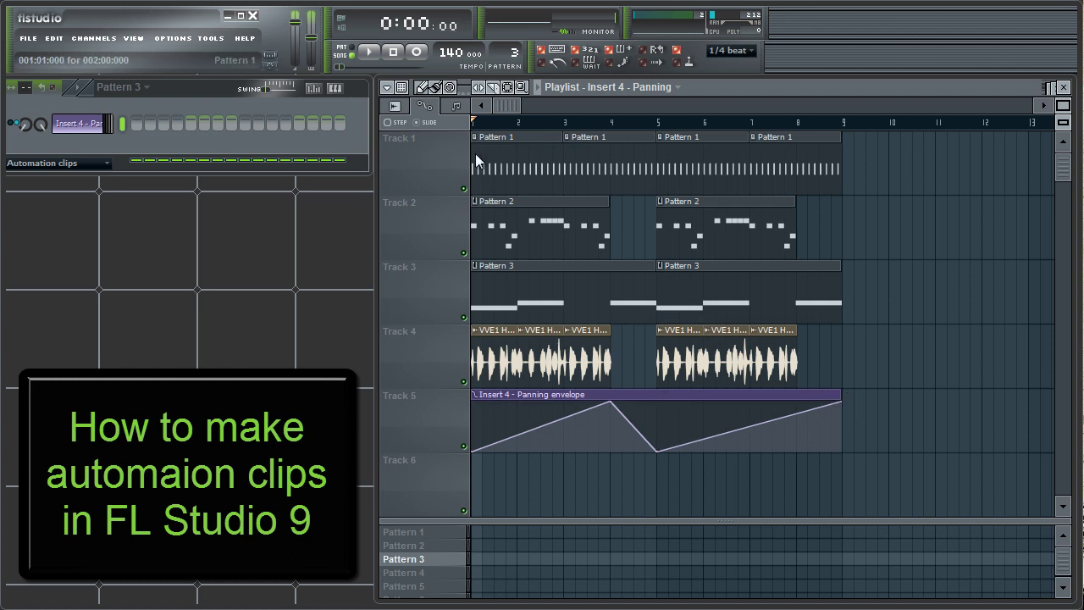
click(374, 52)
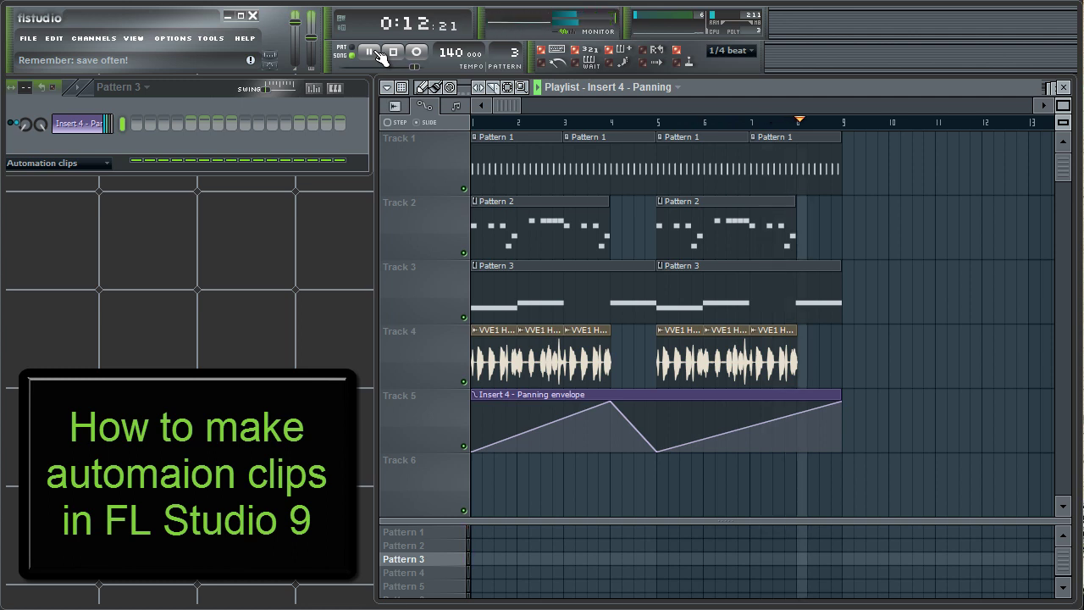
click(393, 54)
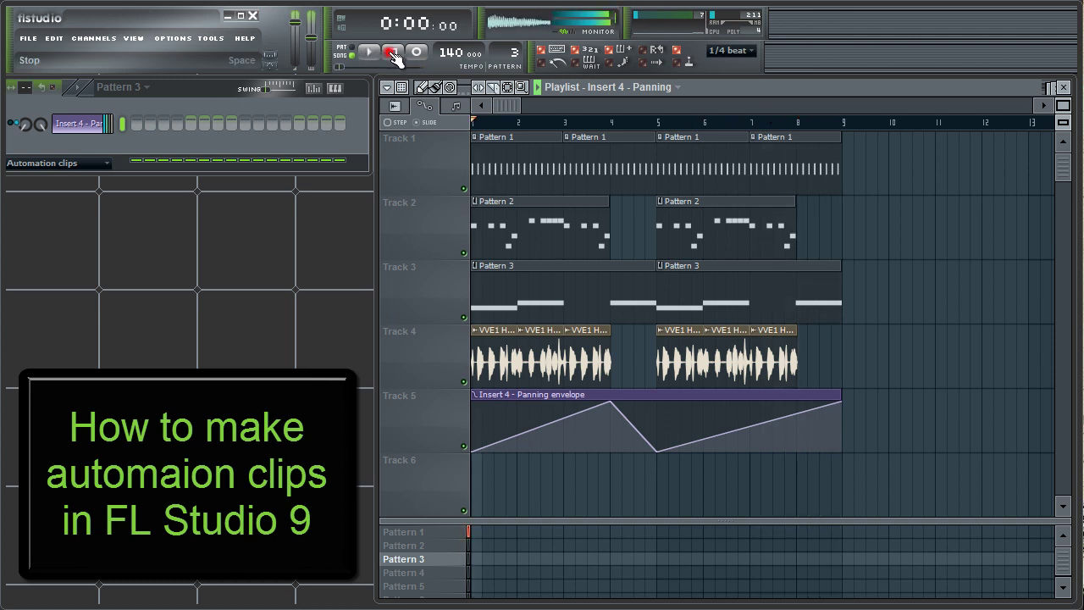
key(space)
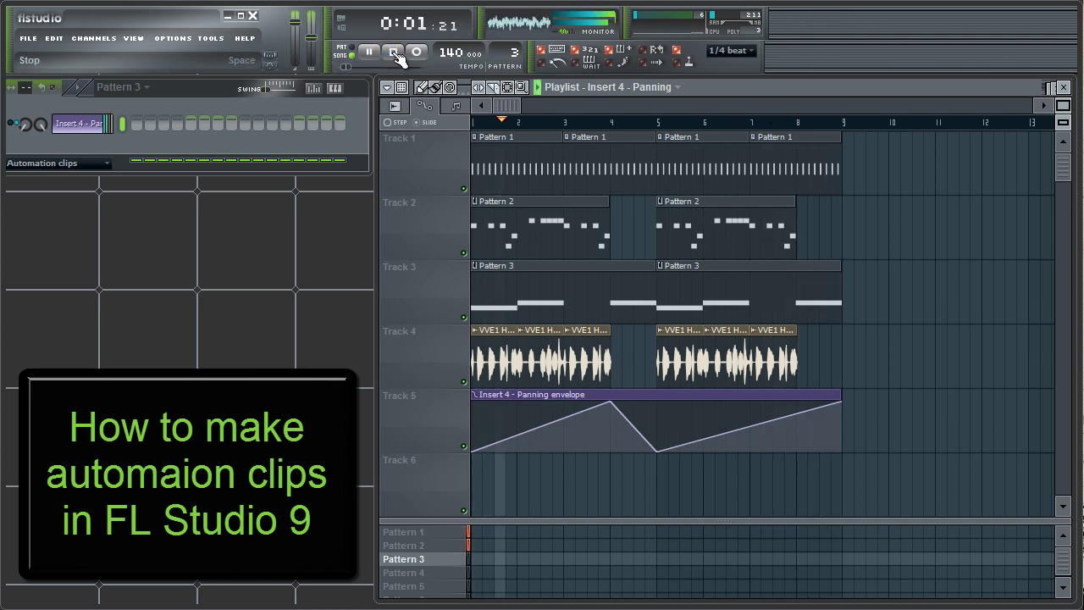
click(394, 53)
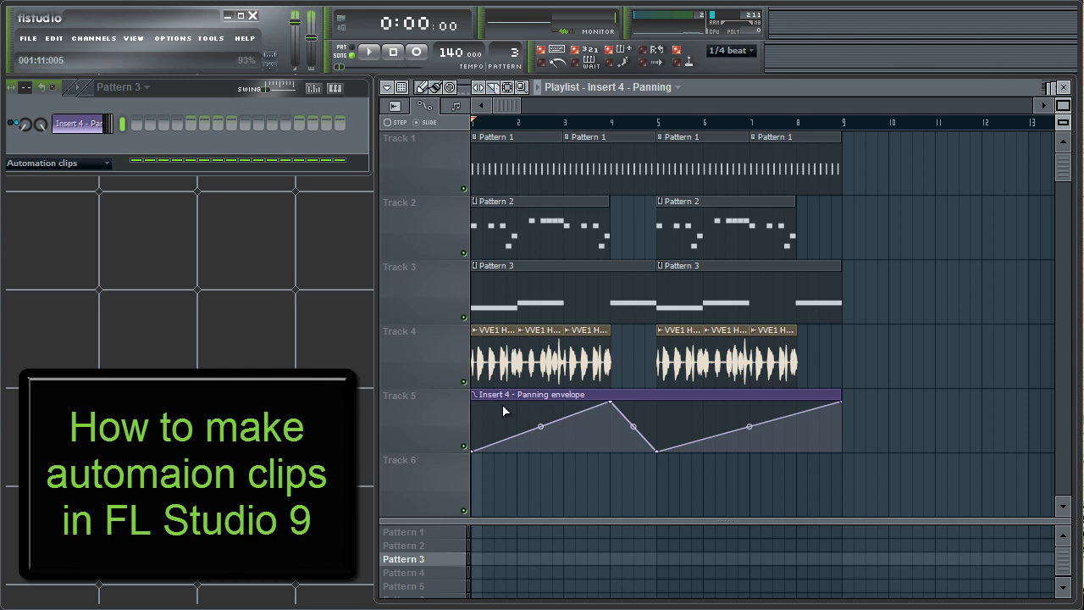
- Add sharp panning peaks and valleys between bars 5 and 8 on the Track 5 envelope
drag(518, 437, 614, 458)
click(598, 415)
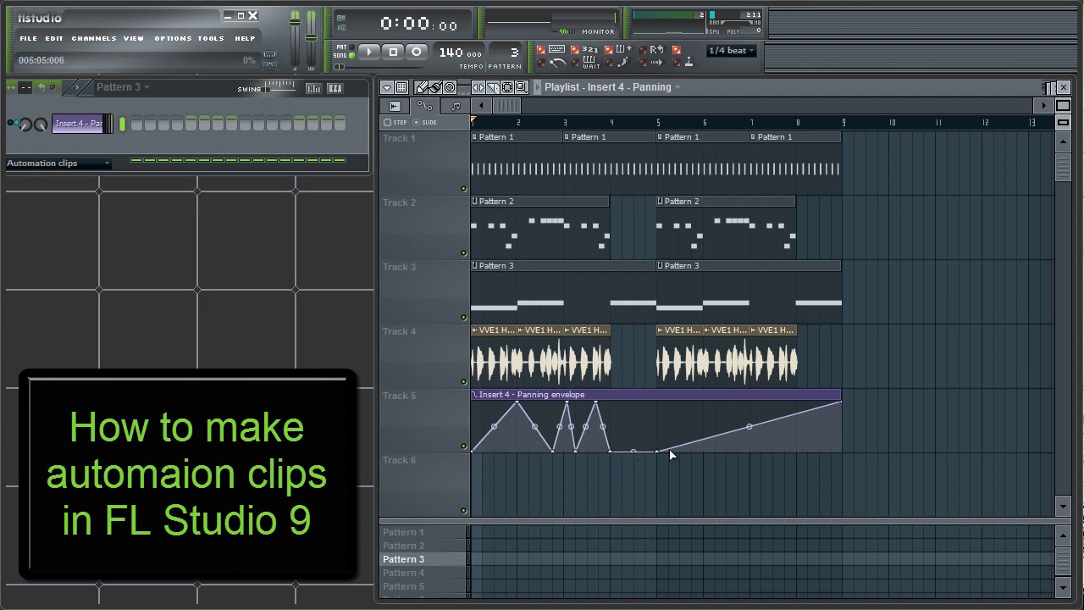
drag(682, 446, 709, 477)
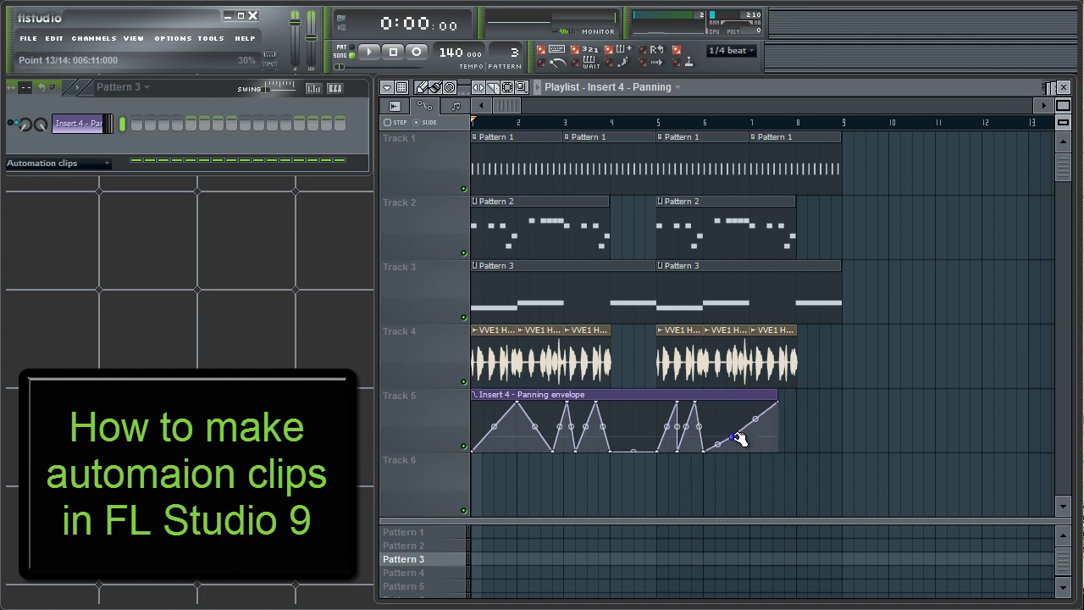
drag(734, 436, 768, 474)
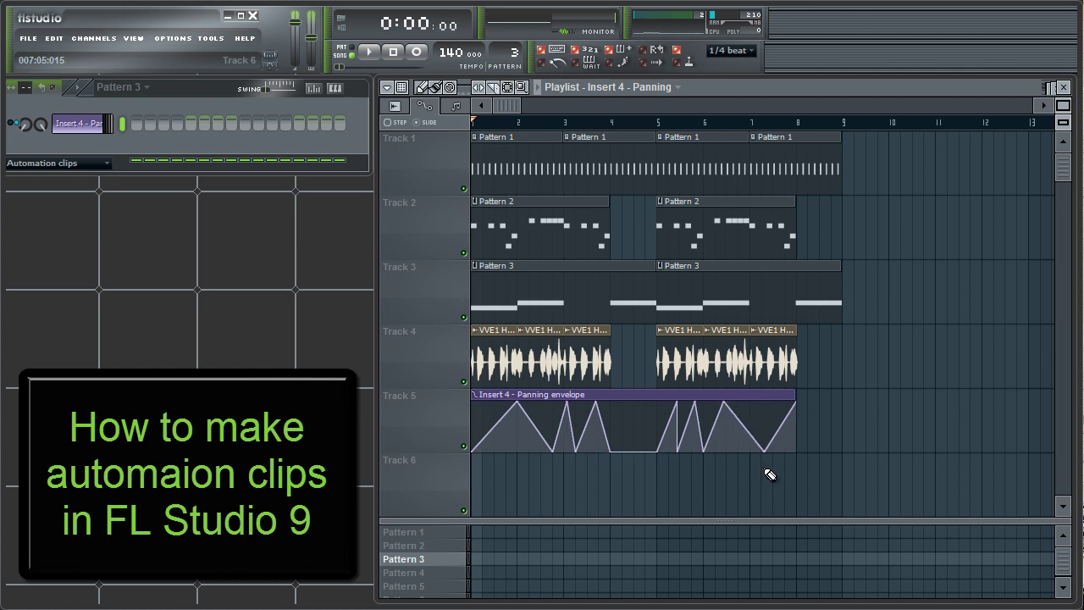
- Play the song to hear the zigzag panning, stop it, and reopen the mixer with F9
click(378, 52)
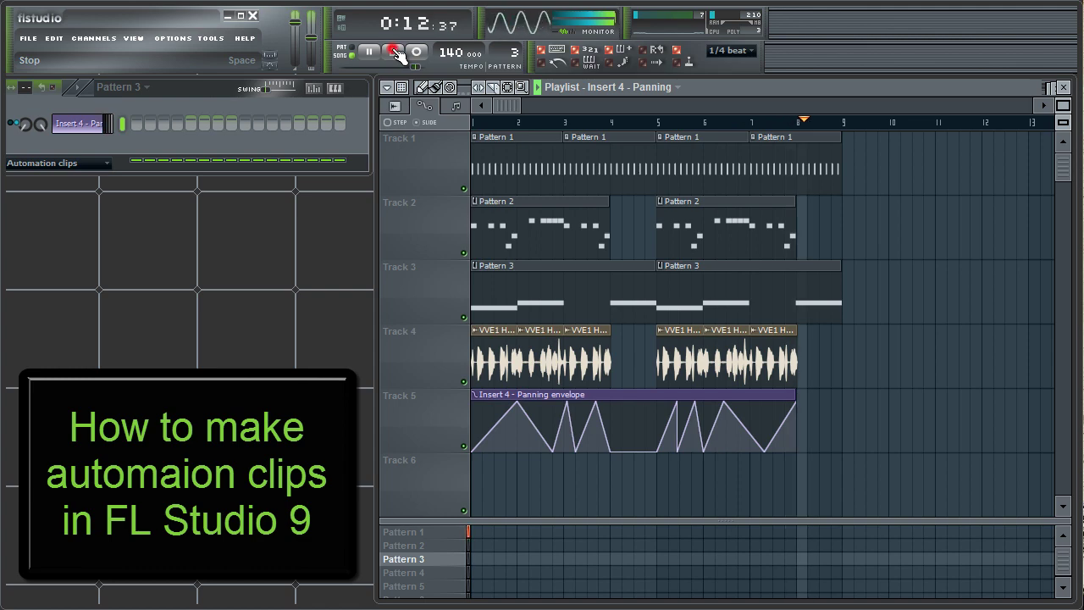
click(395, 52)
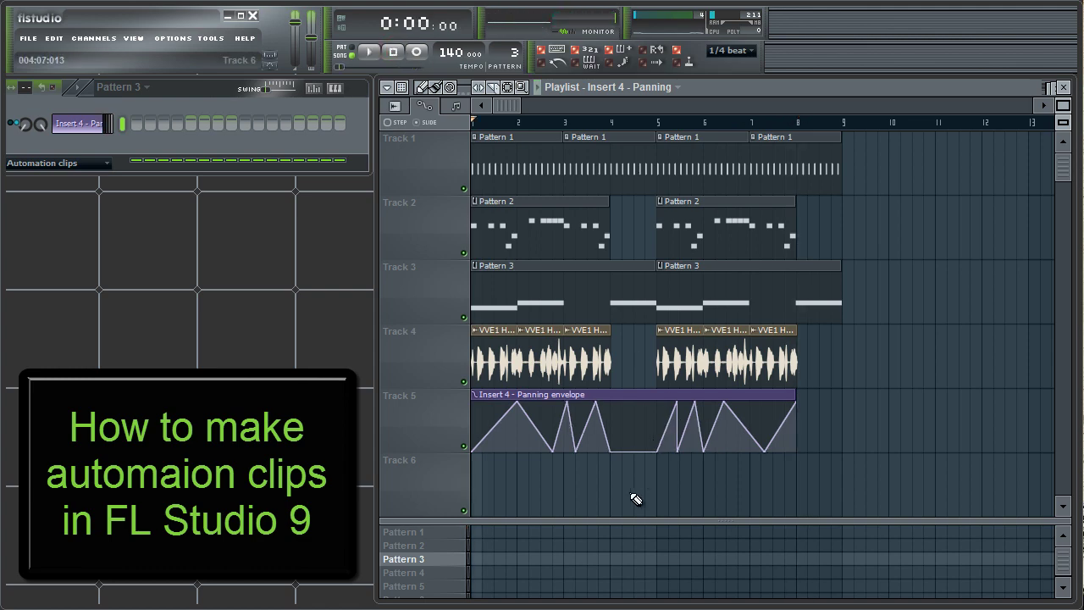
key(F9)
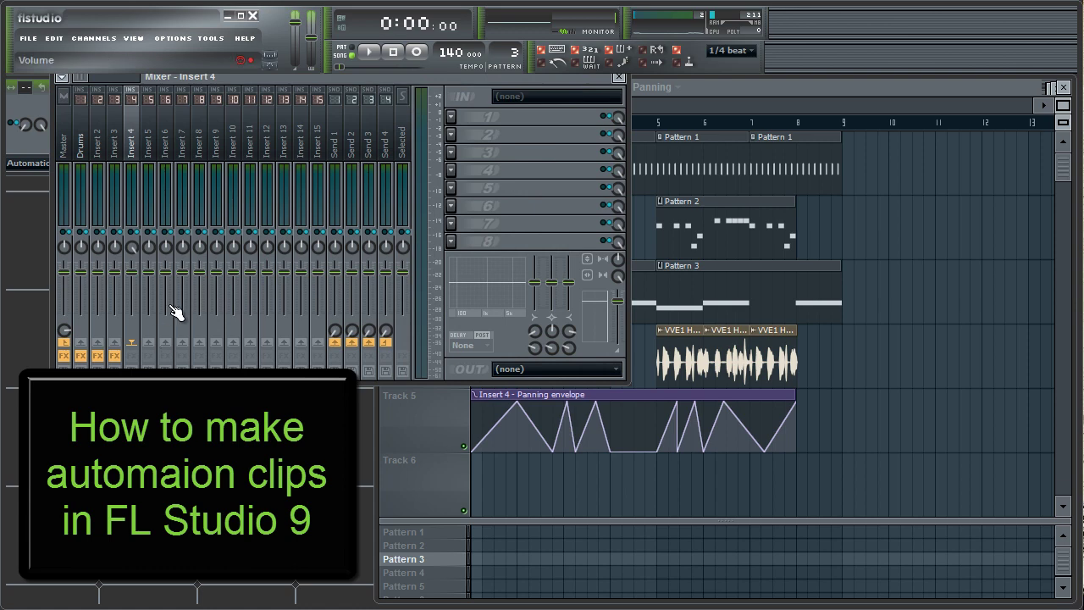
- Create an 'Insert 4 - Volume envelope' clip on Track 6 from the Insert 4 volume fader
right_click(133, 282)
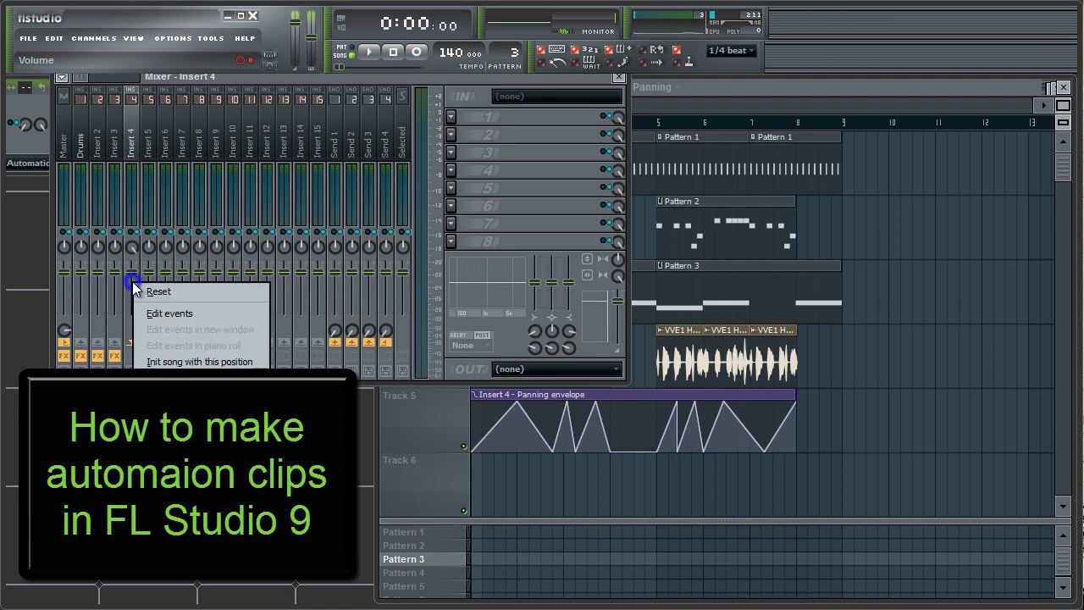
click(182, 379)
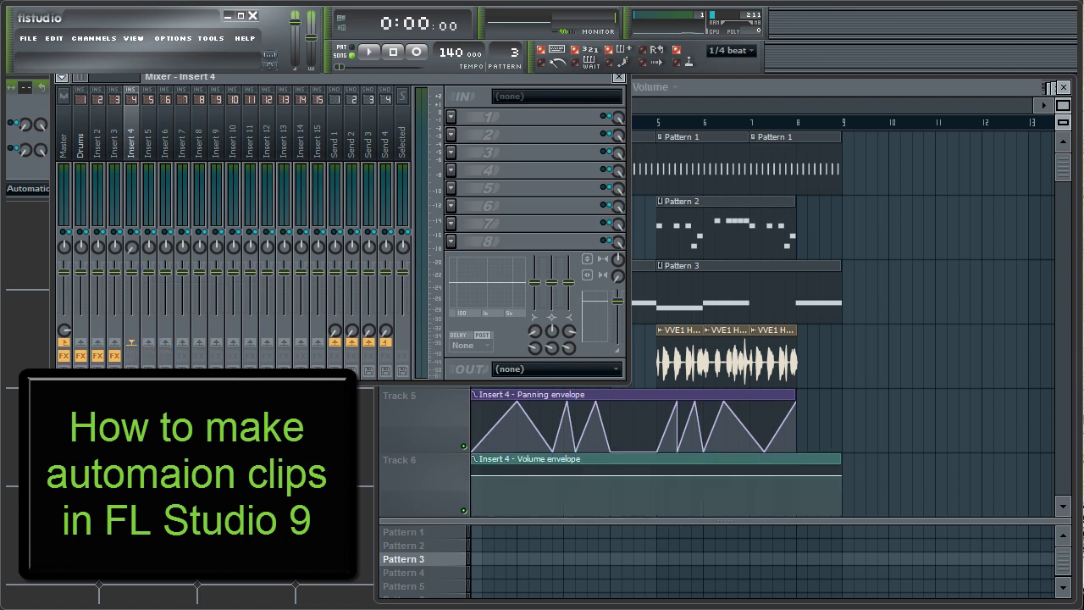
click(835, 83)
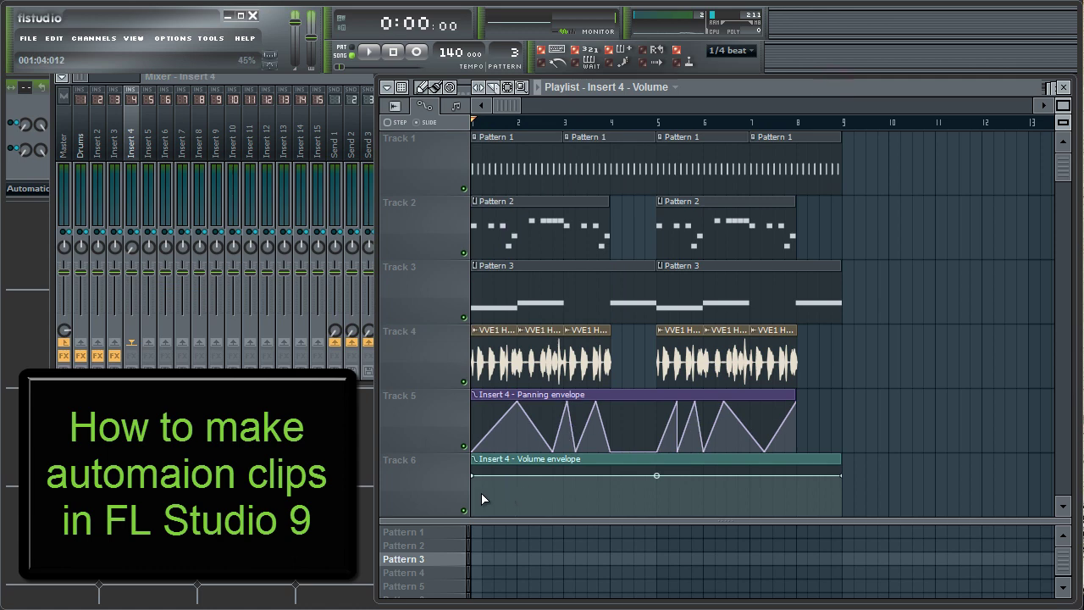
- Start the volume envelope at silence, raise it to full, then drop a later point to zero
drag(472, 475, 460, 522)
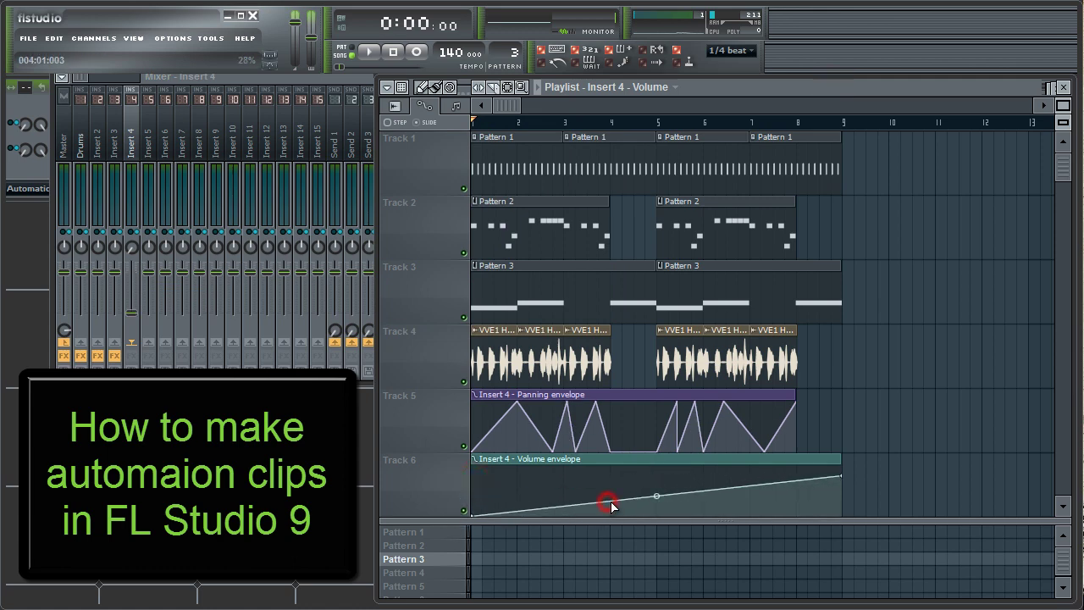
drag(609, 501, 517, 476)
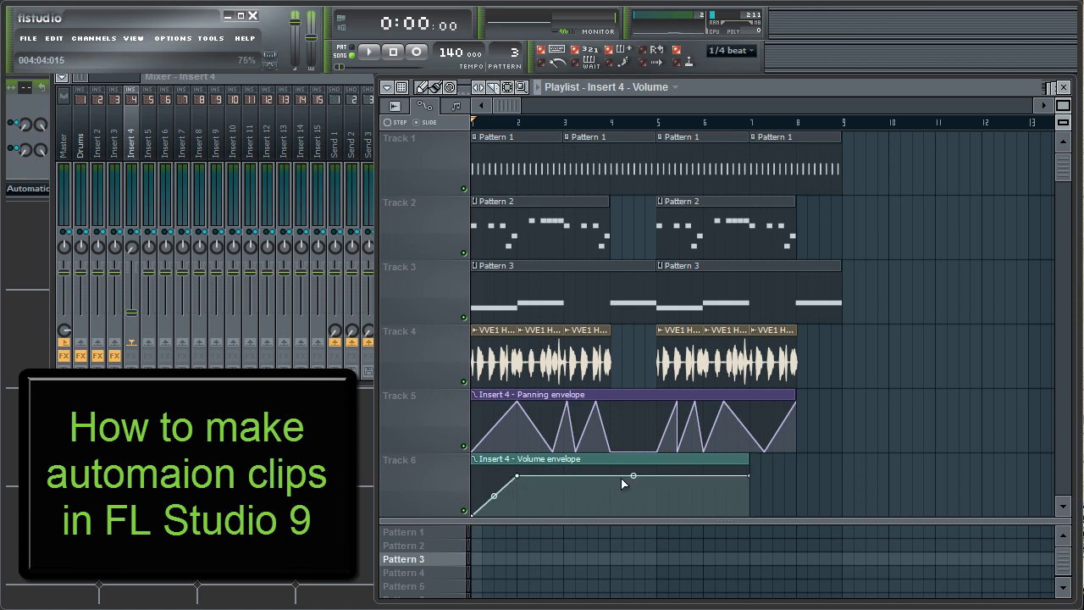
right_click(677, 475)
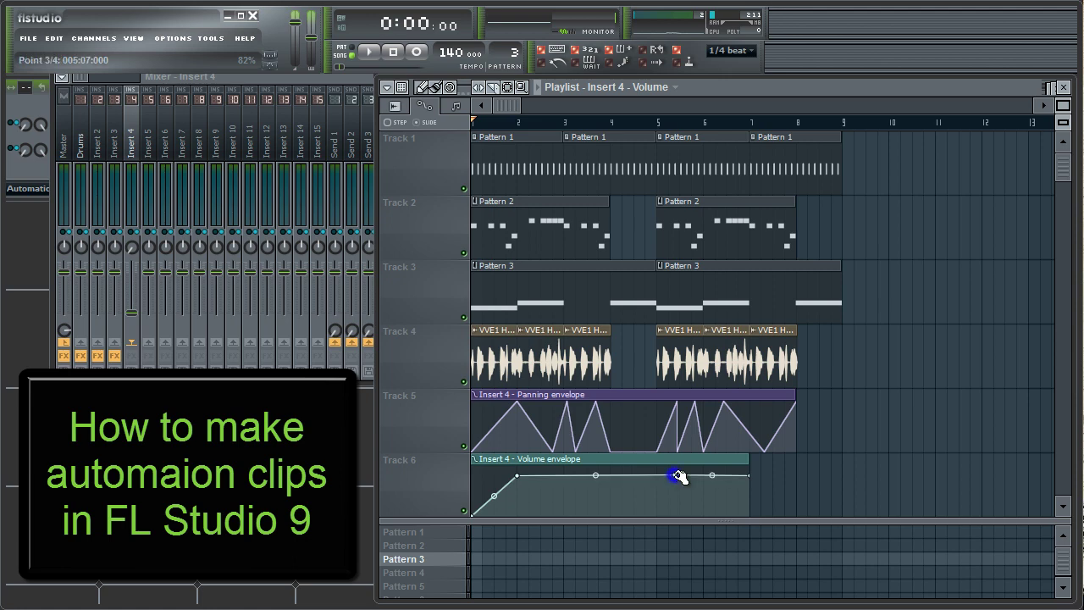
drag(677, 475, 801, 479)
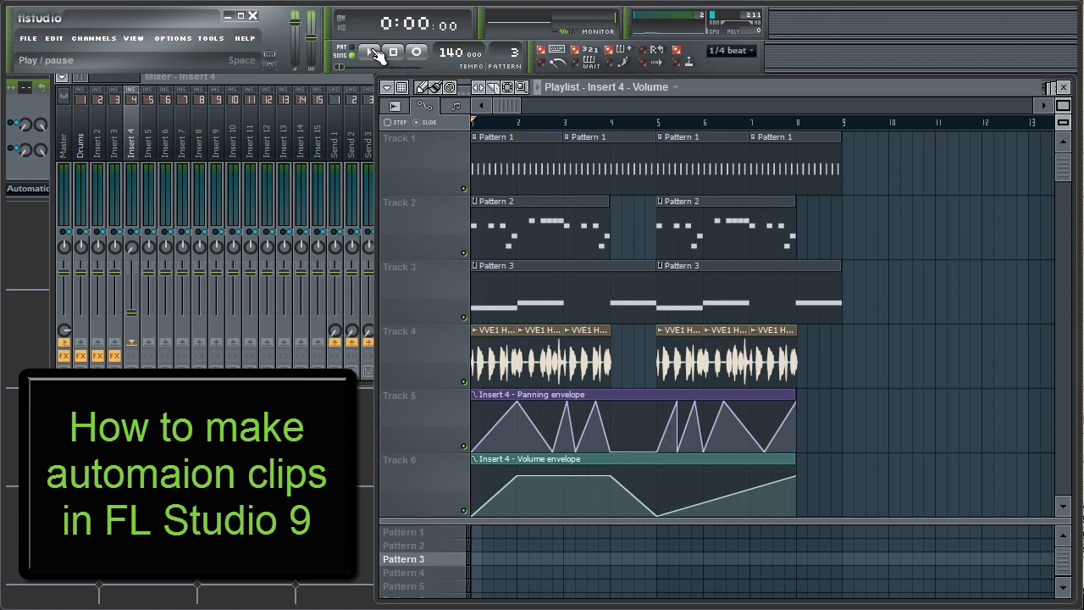
- Play the song with both envelopes, stop it at the start, and bring the mixer forward with F9
click(373, 53)
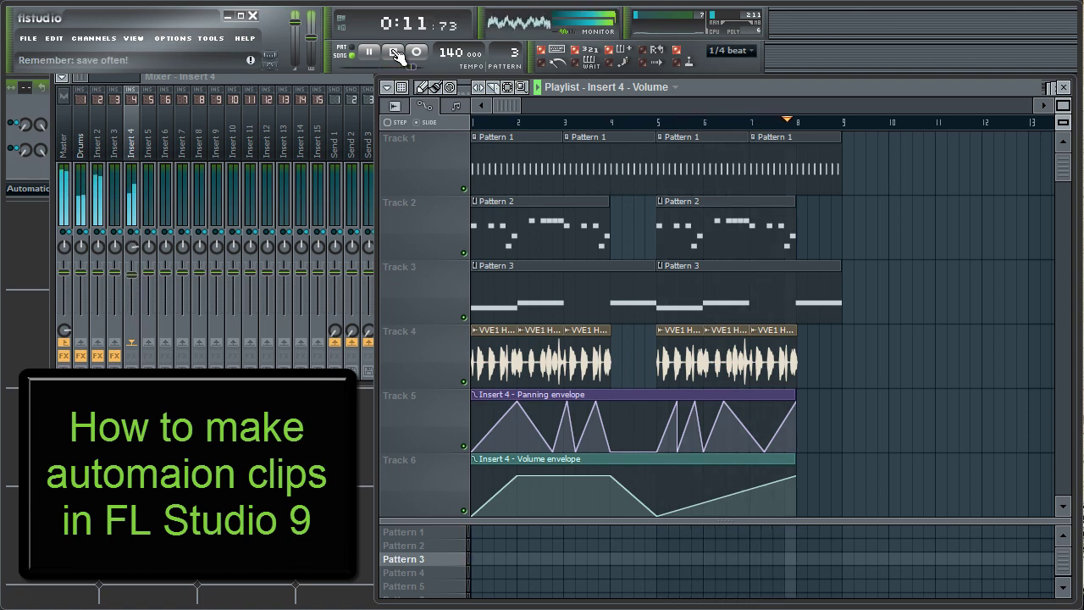
click(394, 52)
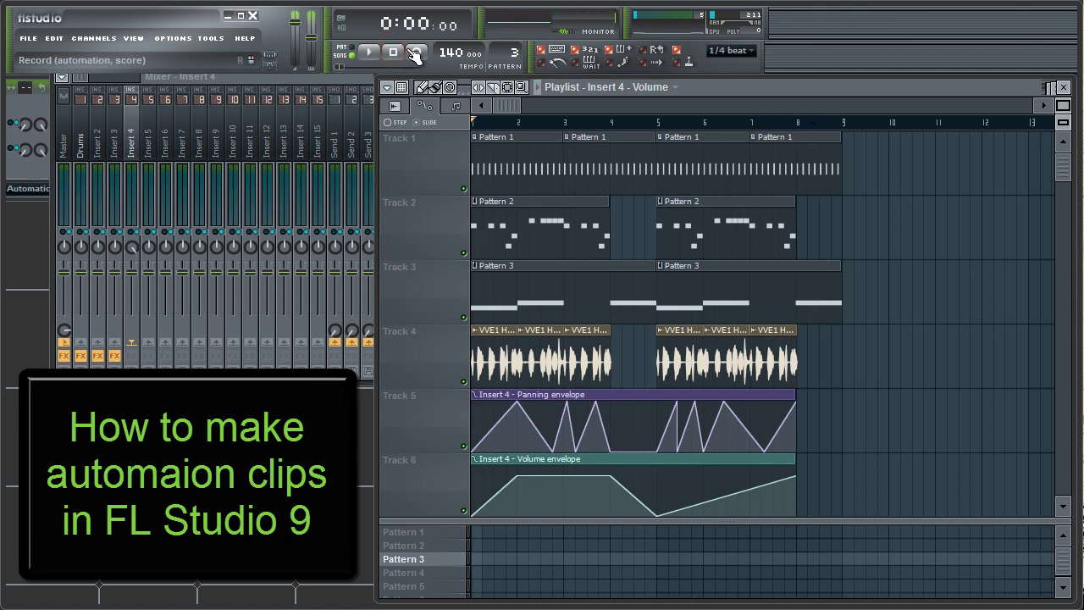
key(F9)
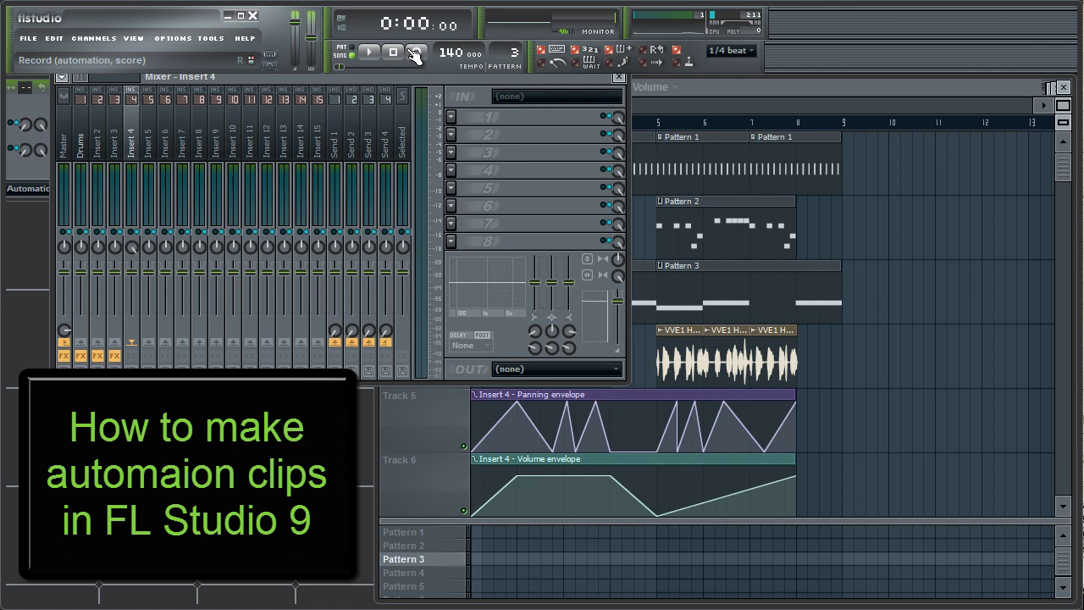
- Dismiss the Insert 4 track menu and close the mixer window to show the playlist
right_click(134, 138)
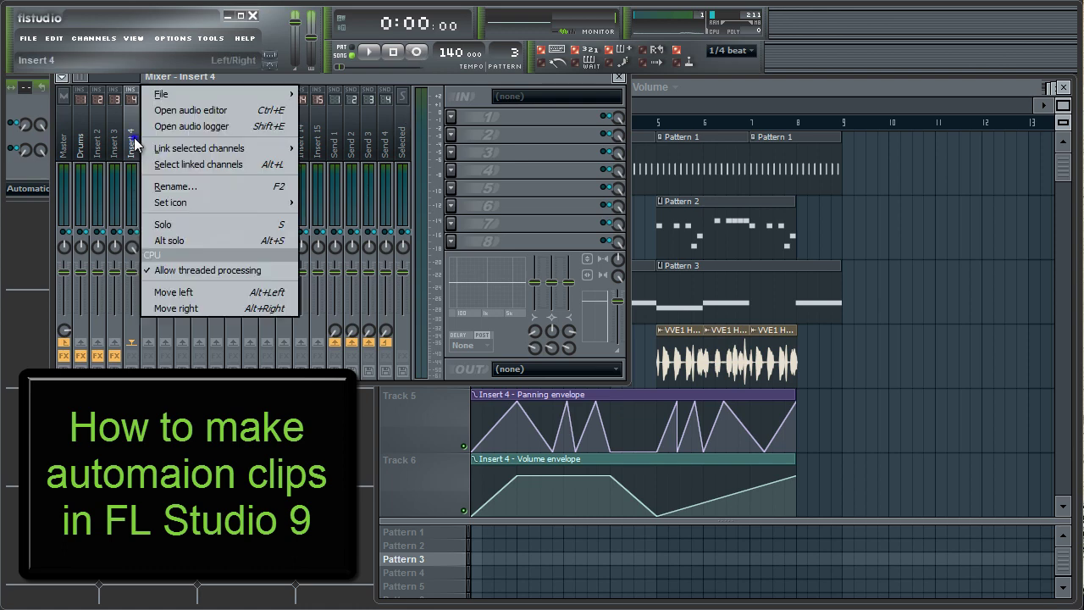
click(134, 138)
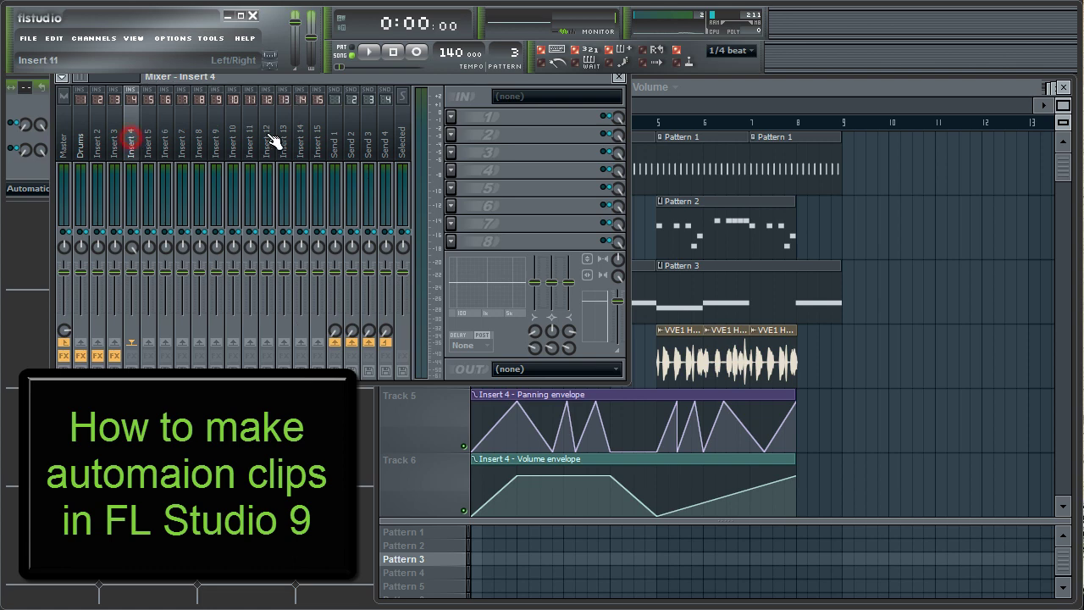
click(619, 77)
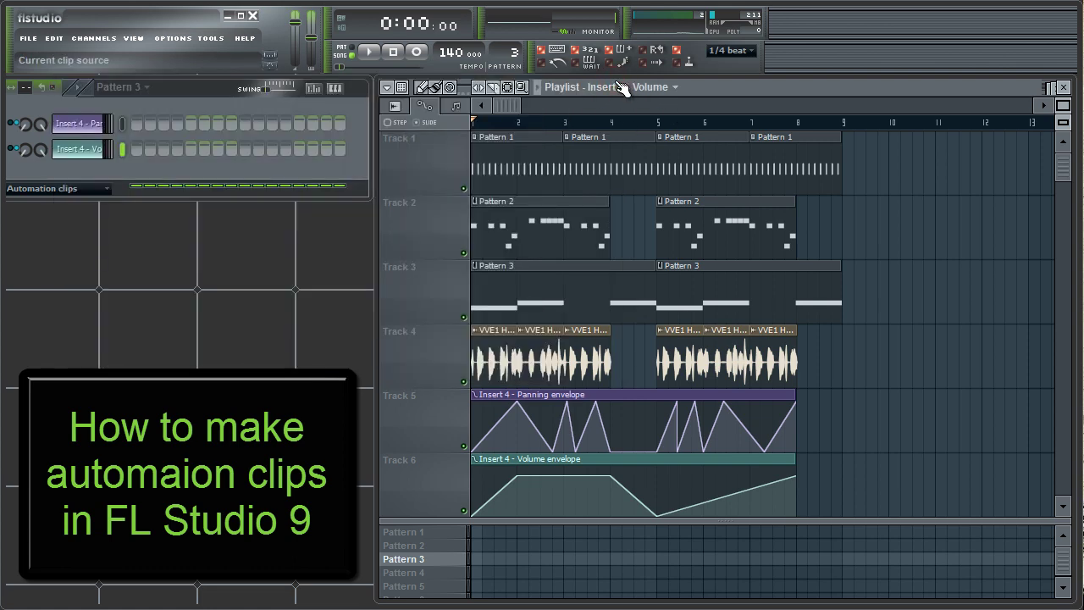